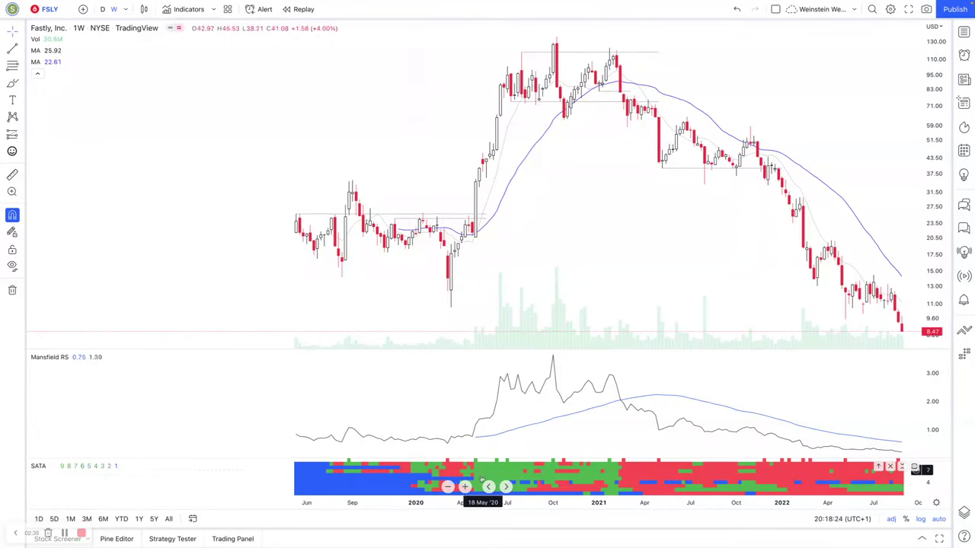
# Review the SATA indicator's Positive Color in the custom colour editor, keeping it green (#4CAF50)
pyautogui.moveTo(68, 471)
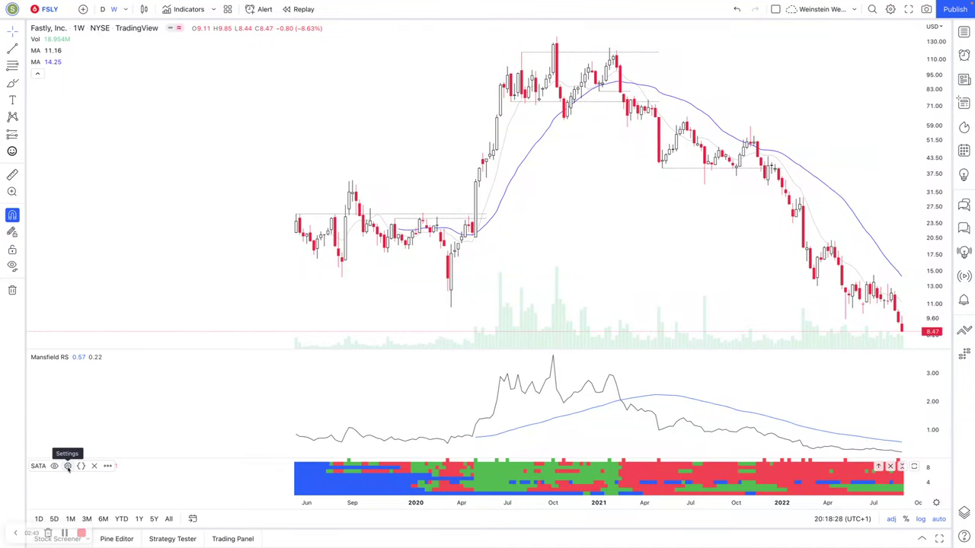
pyautogui.click(68, 466)
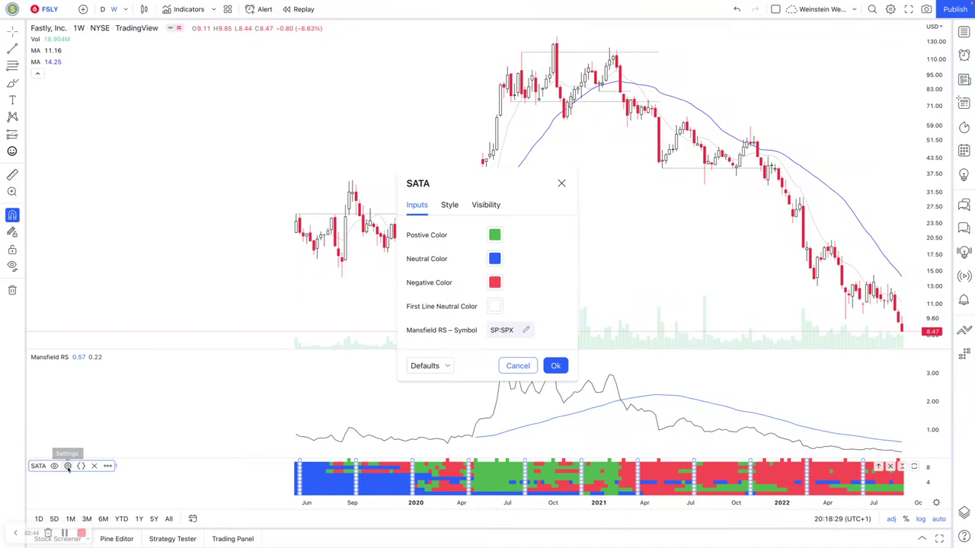
pyautogui.click(494, 237)
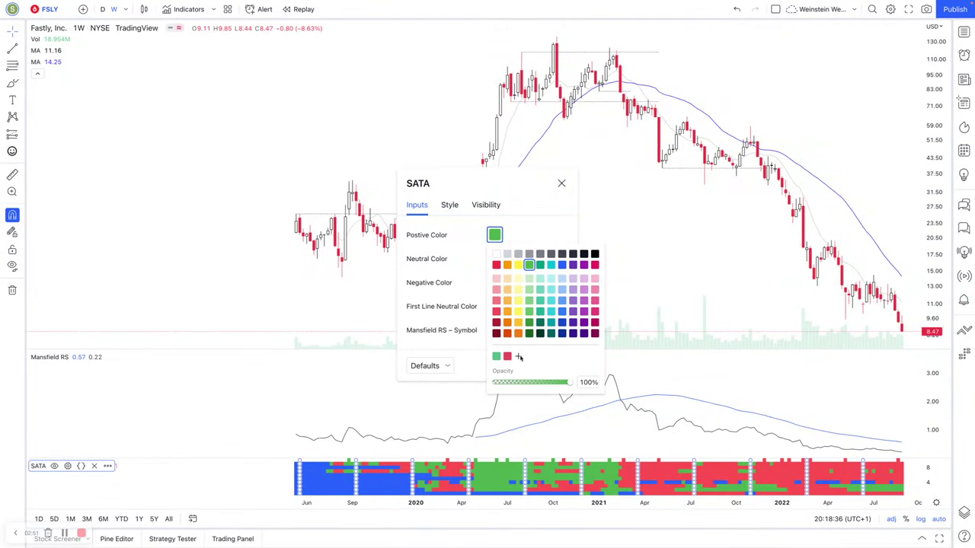
pyautogui.click(519, 357)
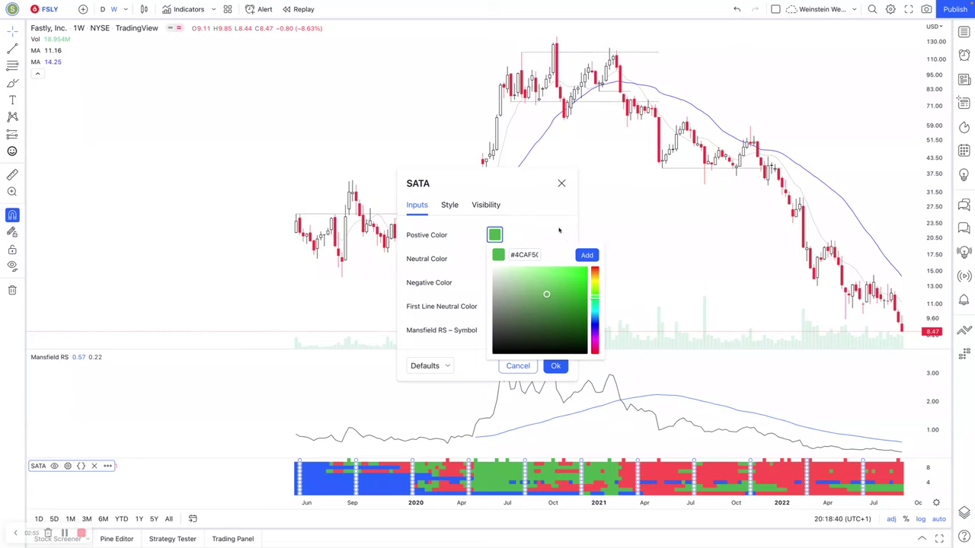
pyautogui.click(556, 228)
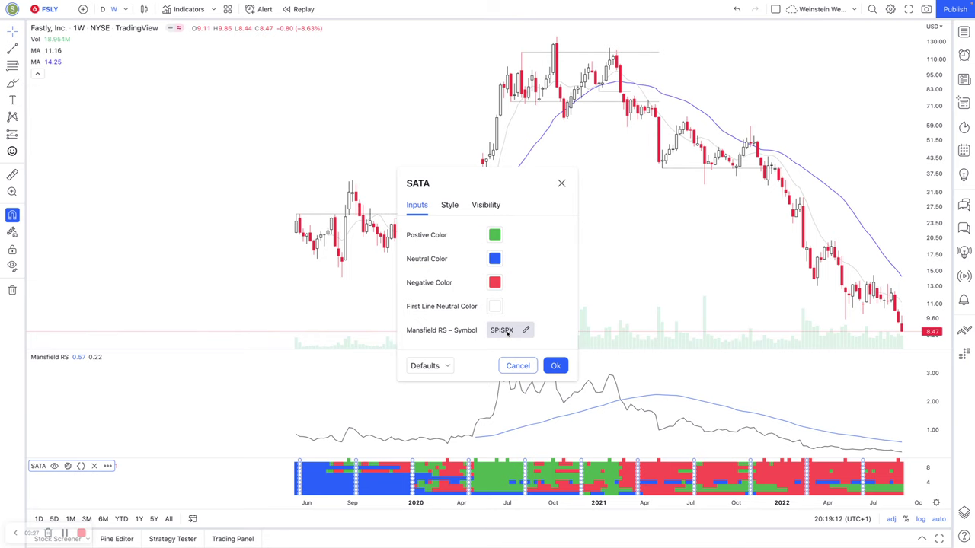
pyautogui.click(495, 308)
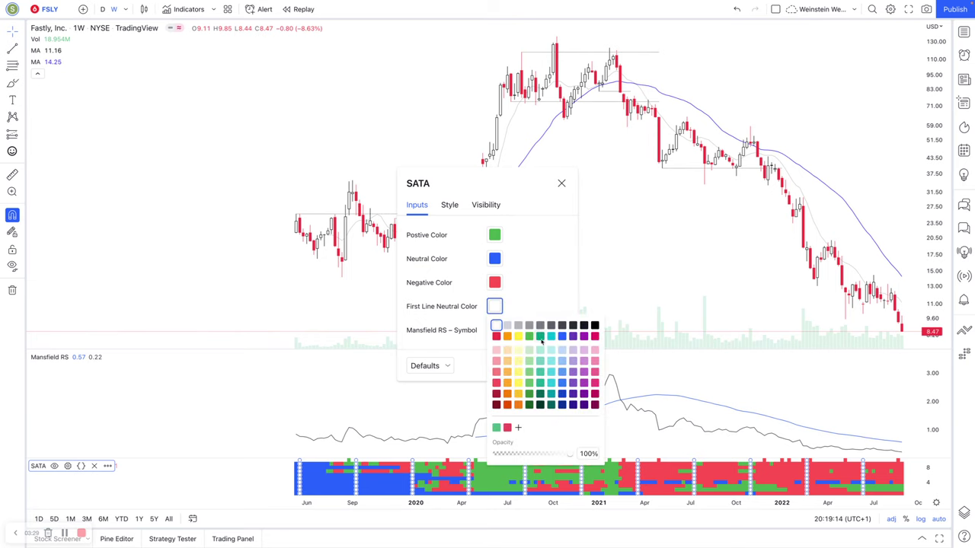
pyautogui.click(562, 336)
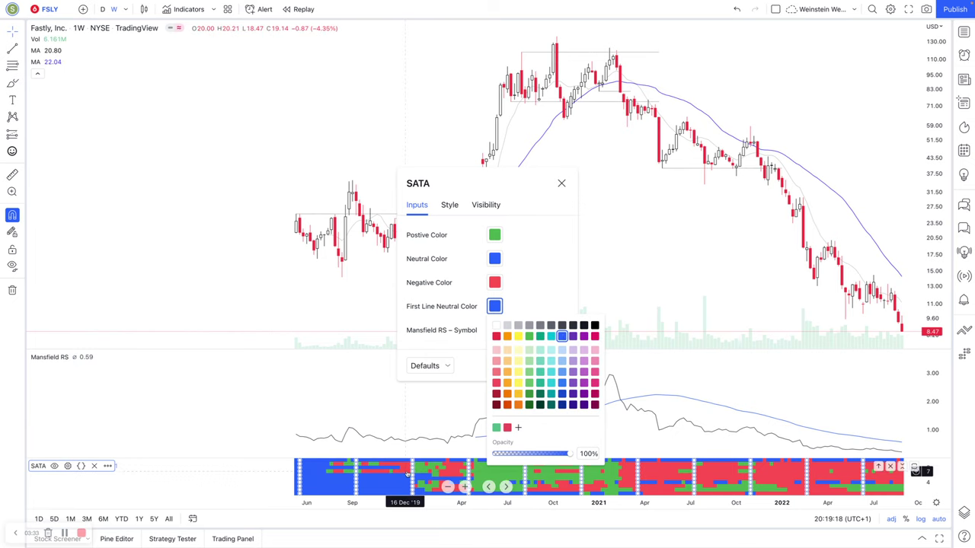
pyautogui.click(548, 300)
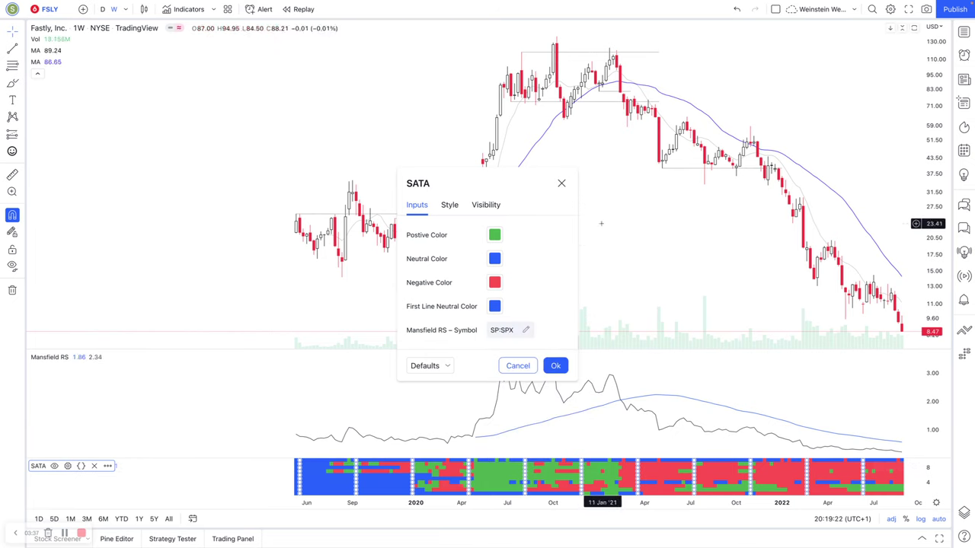
pyautogui.click(562, 183)
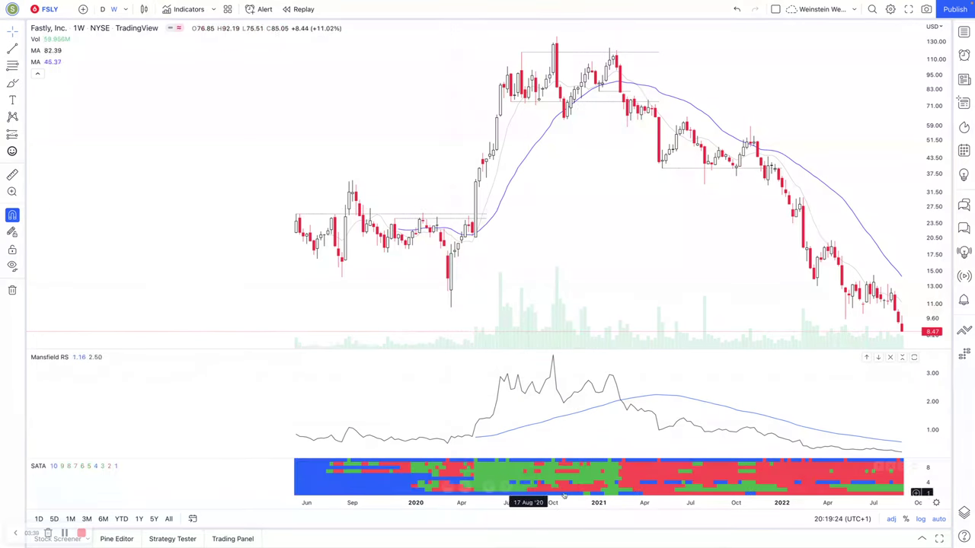
pyautogui.click(67, 466)
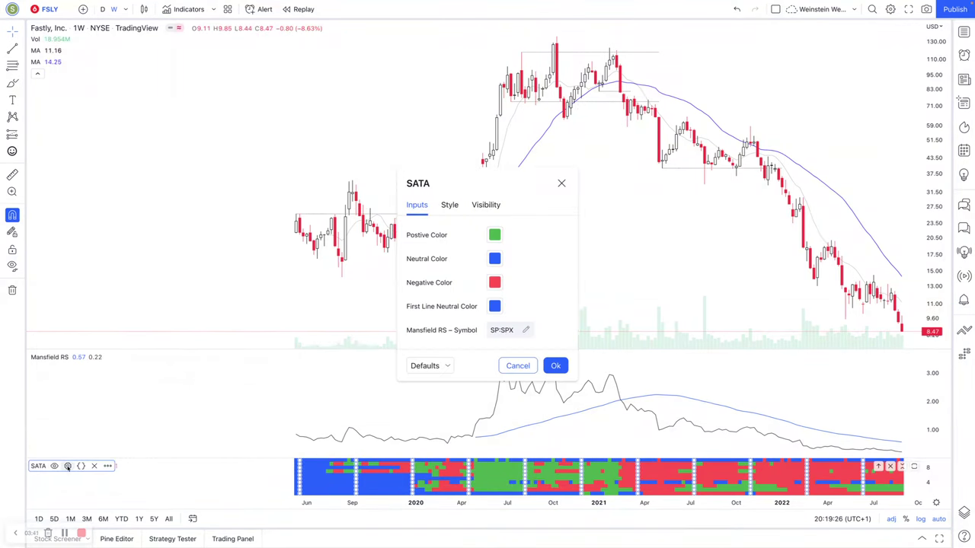
pyautogui.click(494, 306)
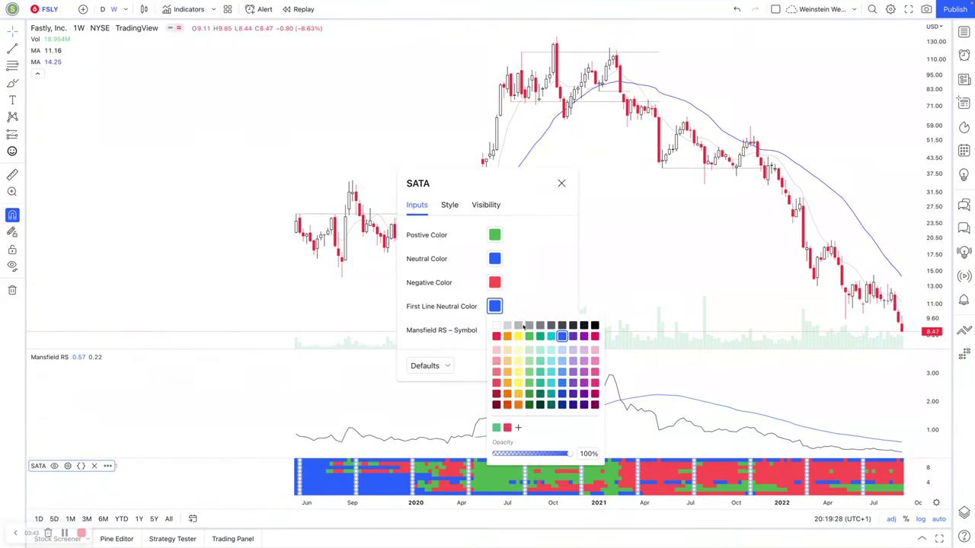
pyautogui.click(495, 326)
pyautogui.click(561, 182)
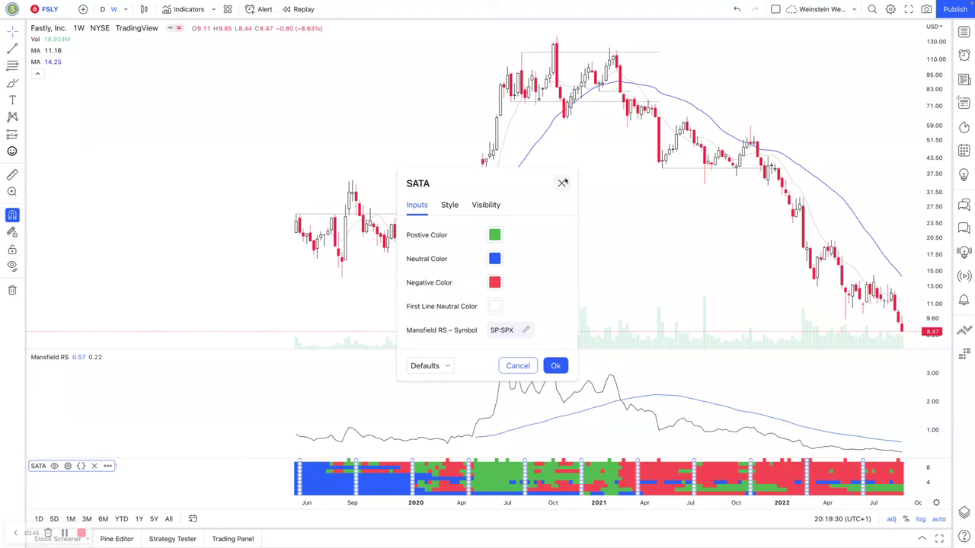
pyautogui.click(561, 183)
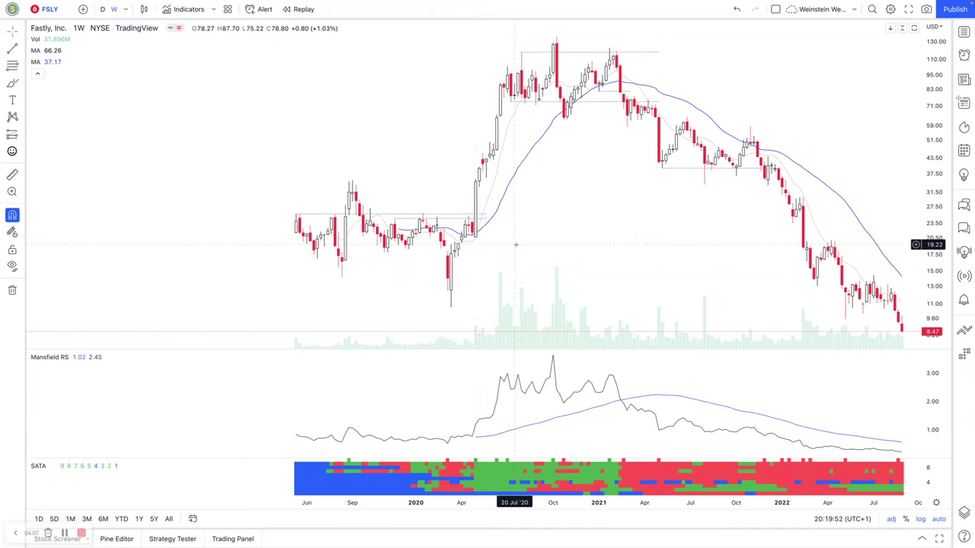
# Stretch the small box at the April 2020 breakout down into the Mansfield RS pane
pyautogui.click(473, 213)
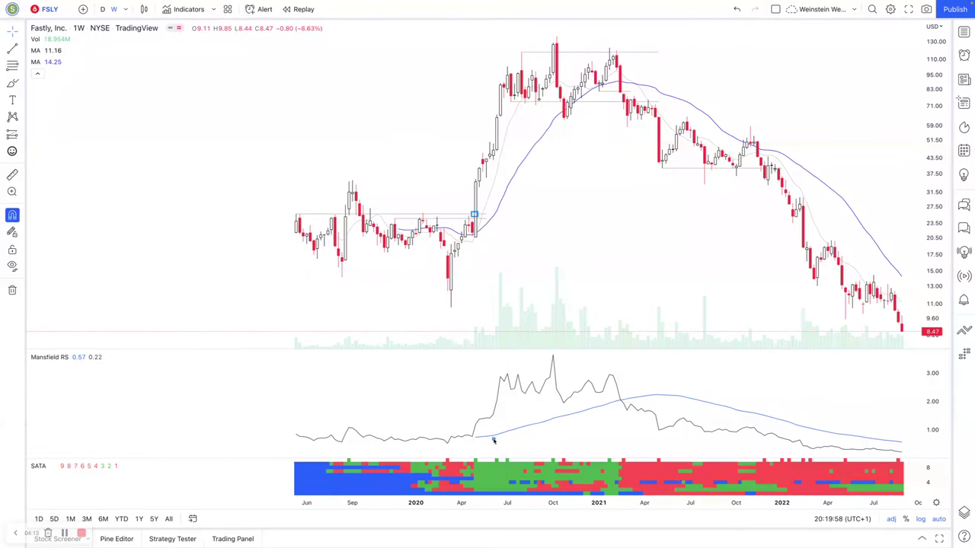
pyautogui.moveTo(474, 232); pyautogui.dragTo(484, 459)
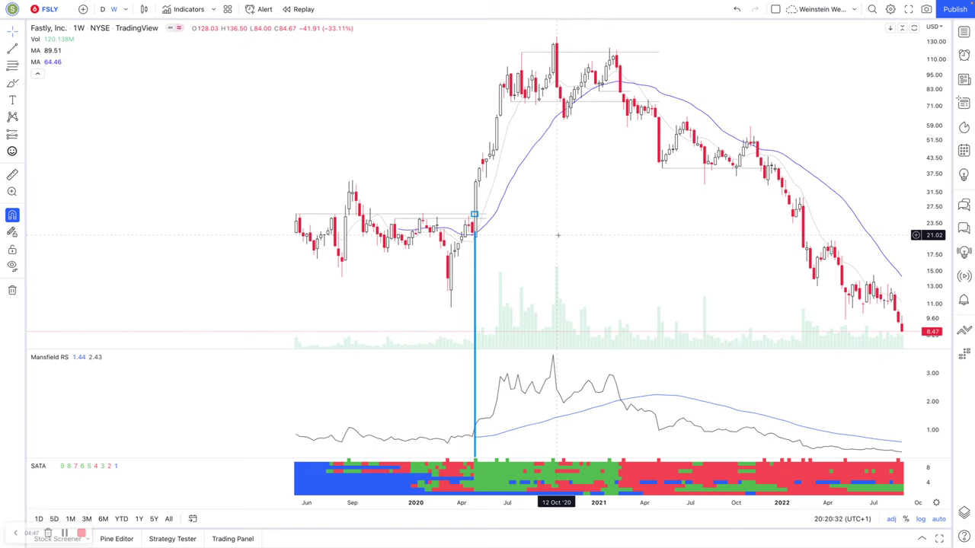
# Delete the stretched blue box and pan the chart back to mid-2019 through mid-2020
pyautogui.press('Delete')
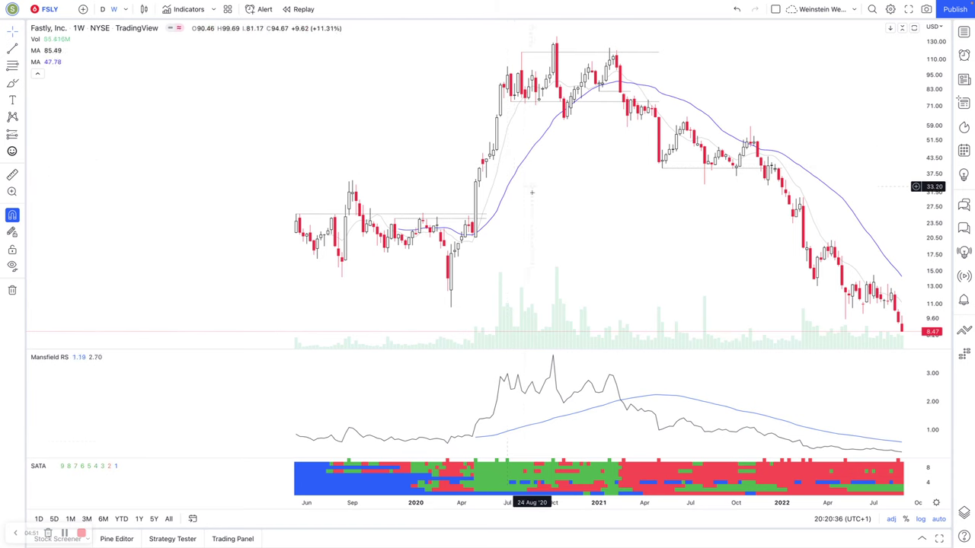
pyautogui.moveTo(518, 236); pyautogui.dragTo(812, 224)
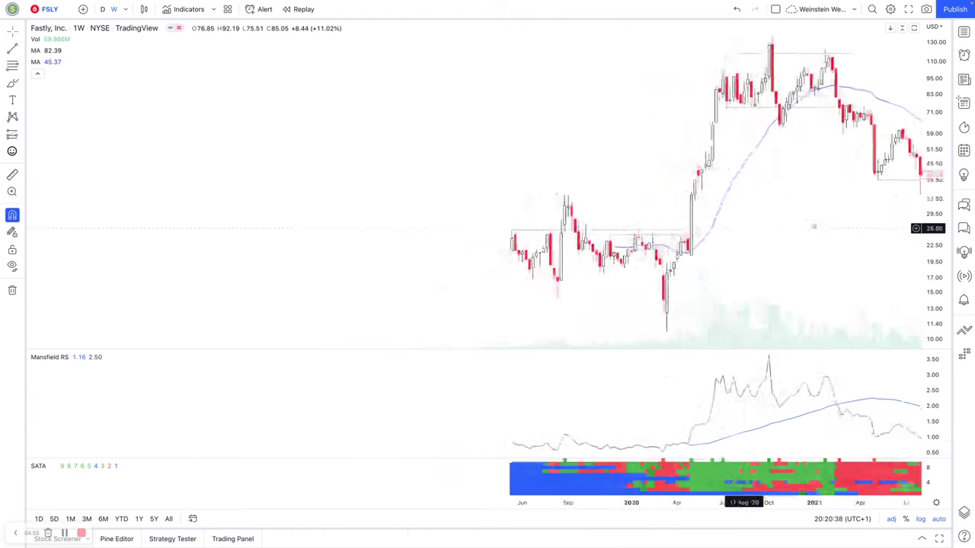
pyautogui.moveTo(810, 181); pyautogui.dragTo(864, 178)
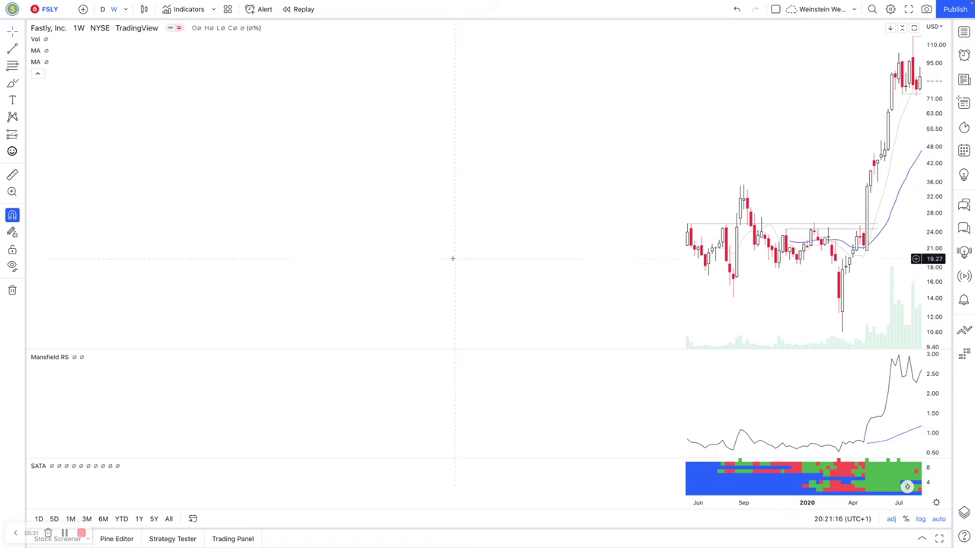
# Scroll the FSLY weekly chart forward through several weeks of 2020
pyautogui.hscroll(3, 444, 436)
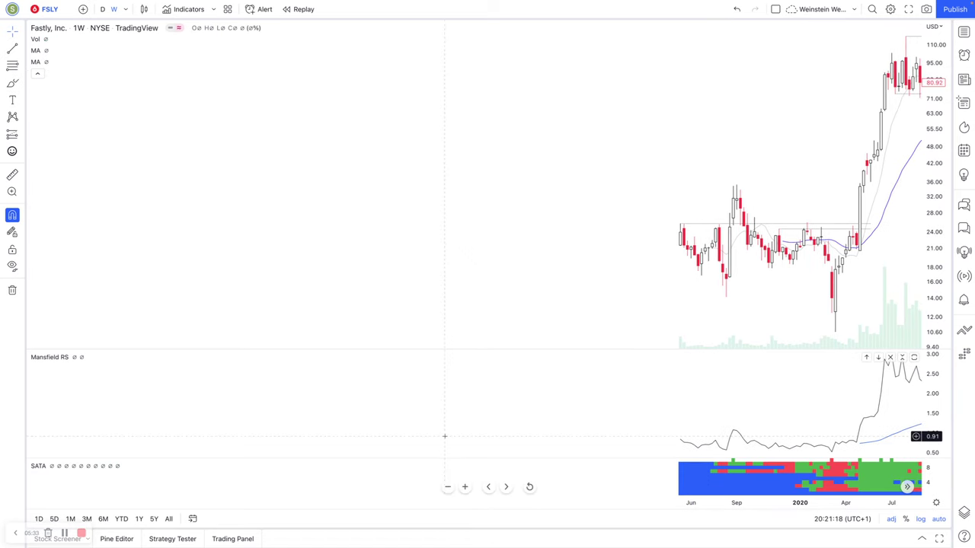
pyautogui.hscroll(2, 444, 437)
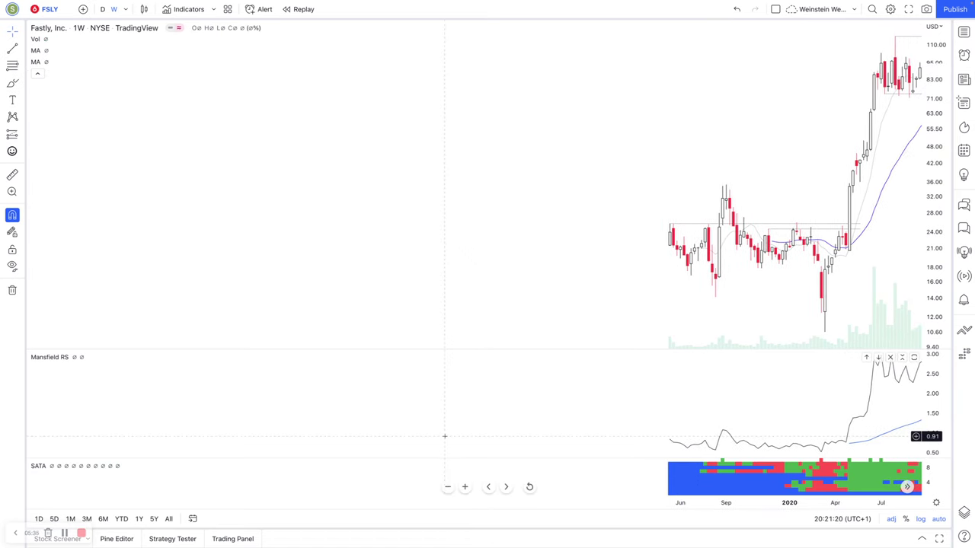
pyautogui.hscroll(2, 444, 436)
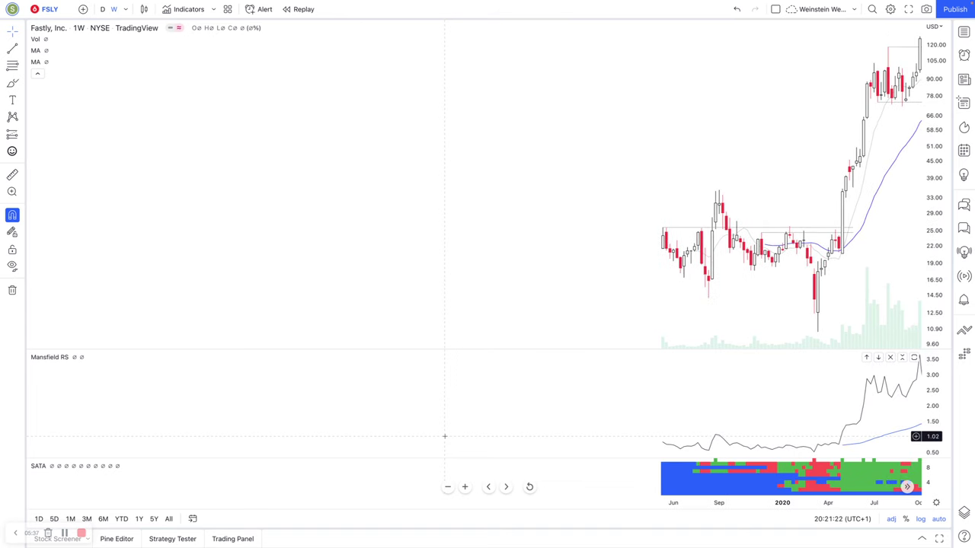
pyautogui.hscroll(1, 444, 436)
pyautogui.hscroll(1, 444, 436)
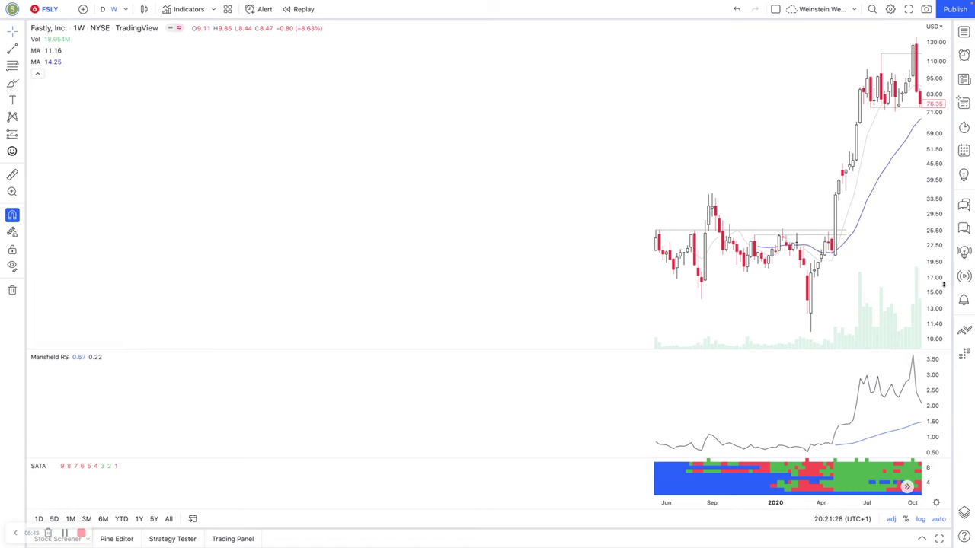
pyautogui.hscroll(-1, 943, 284)
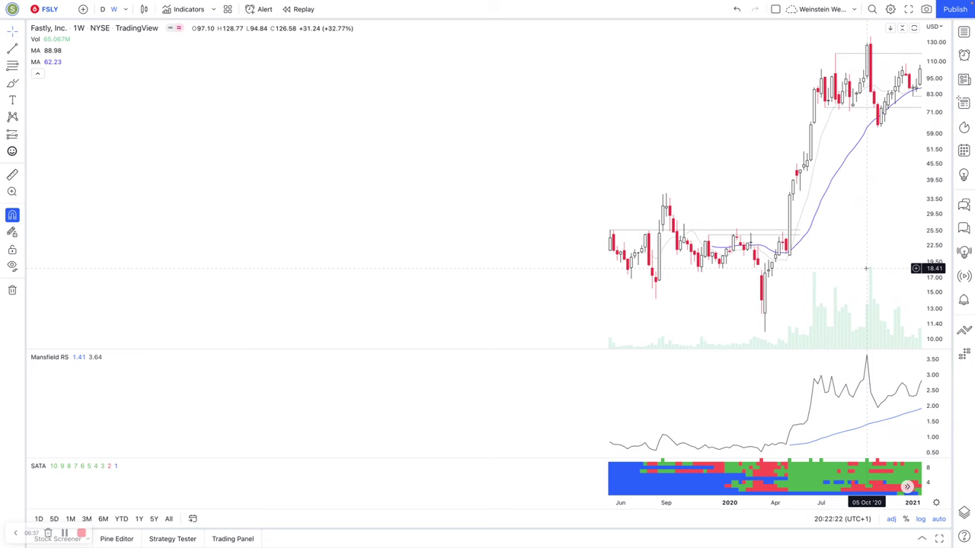
# Step week by week to the large red candle, then jump to the latest bars through mid-2022
pyautogui.moveTo(865, 268); pyautogui.dragTo(867, 271)
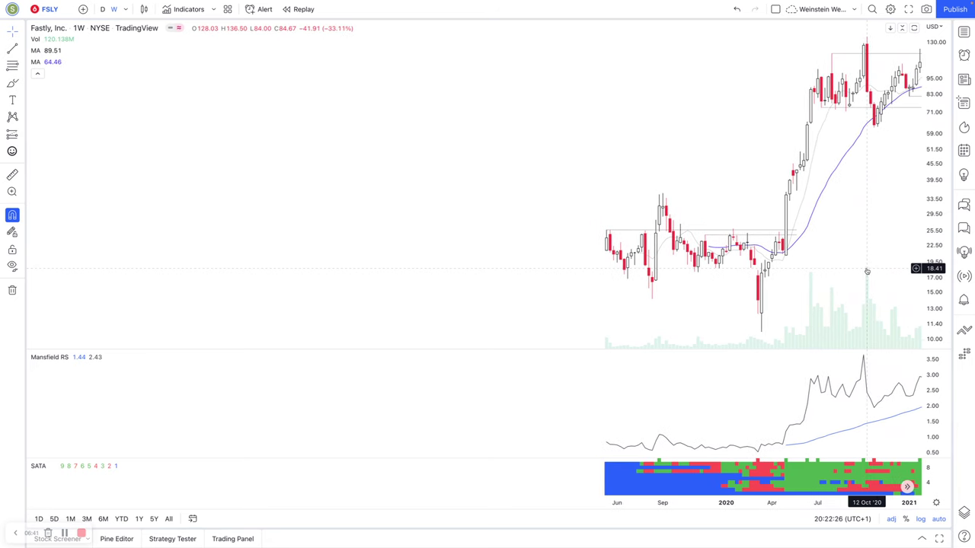
pyautogui.moveTo(866, 271); pyautogui.dragTo(865, 268)
pyautogui.press('Right')
pyautogui.press('Right')
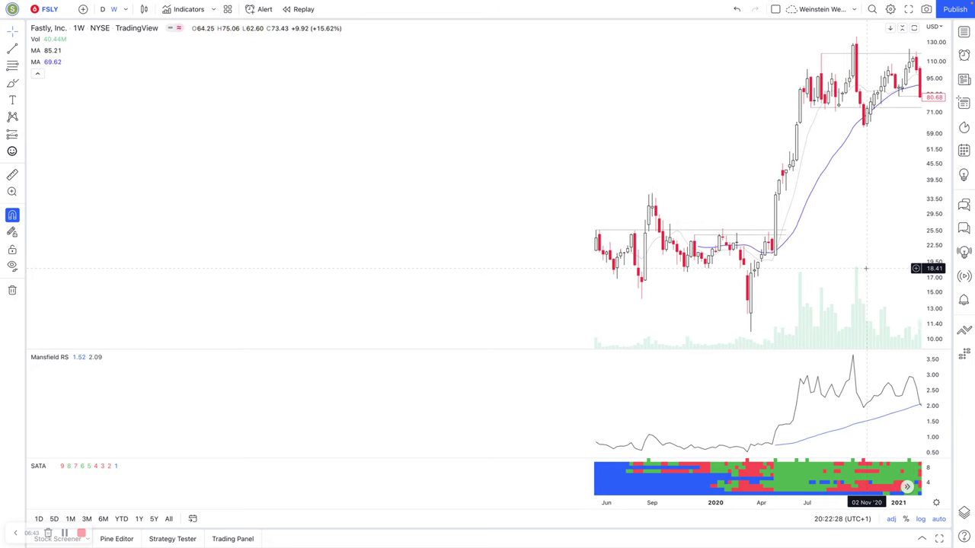
pyautogui.press('Right')
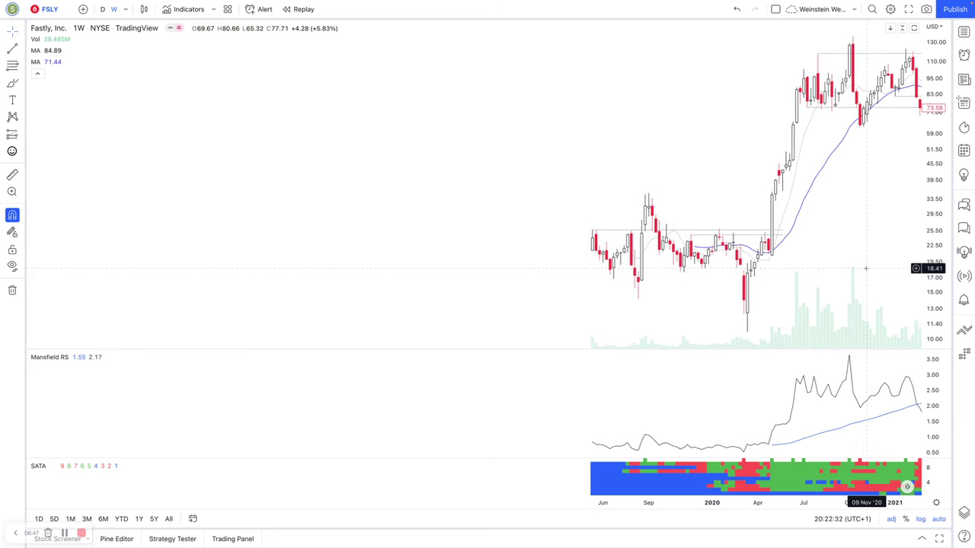
pyautogui.press('Right')
pyautogui.press('Right')
pyautogui.press('Right')
pyautogui.press('Right')
pyautogui.press('Right')
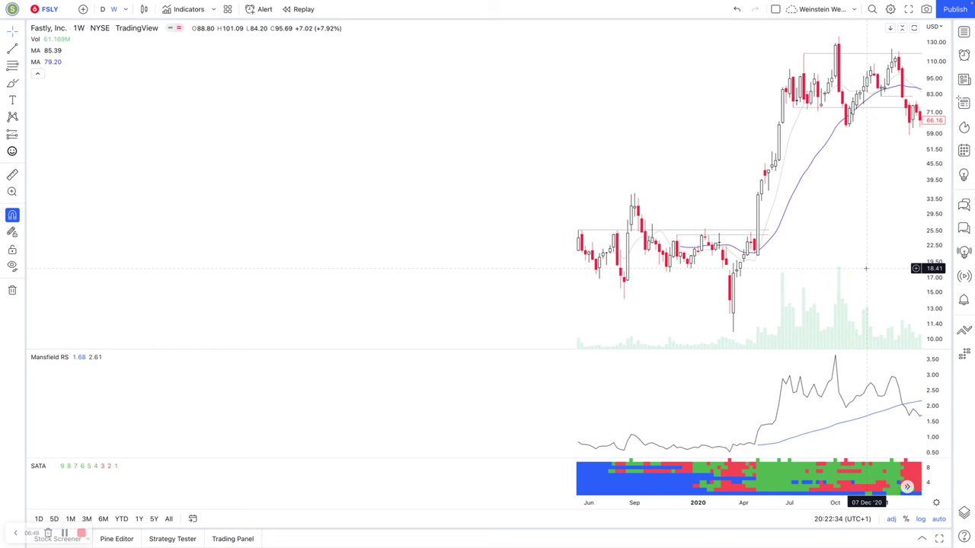
pyautogui.press('Right')
pyautogui.press('Right')
pyautogui.press('Right')
pyautogui.press('Right')
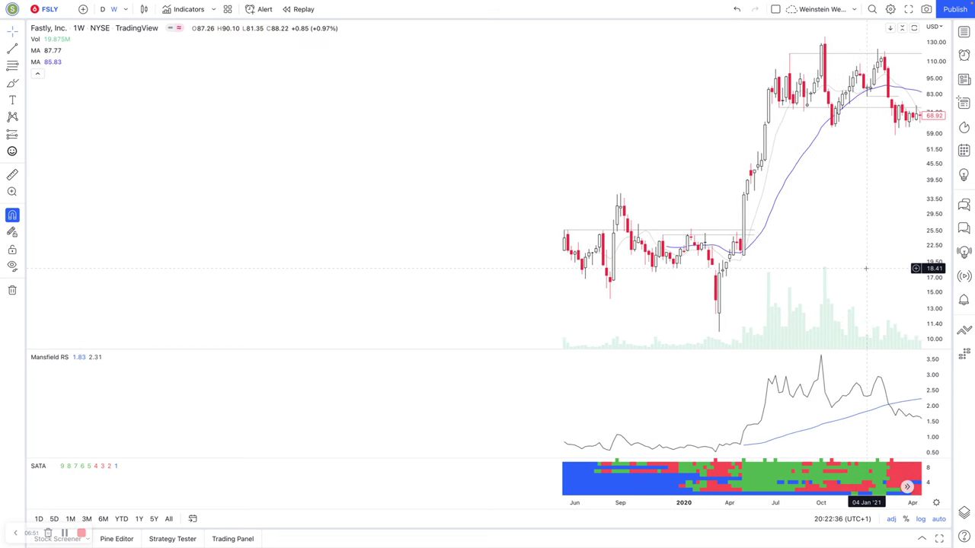
pyautogui.press('Right')
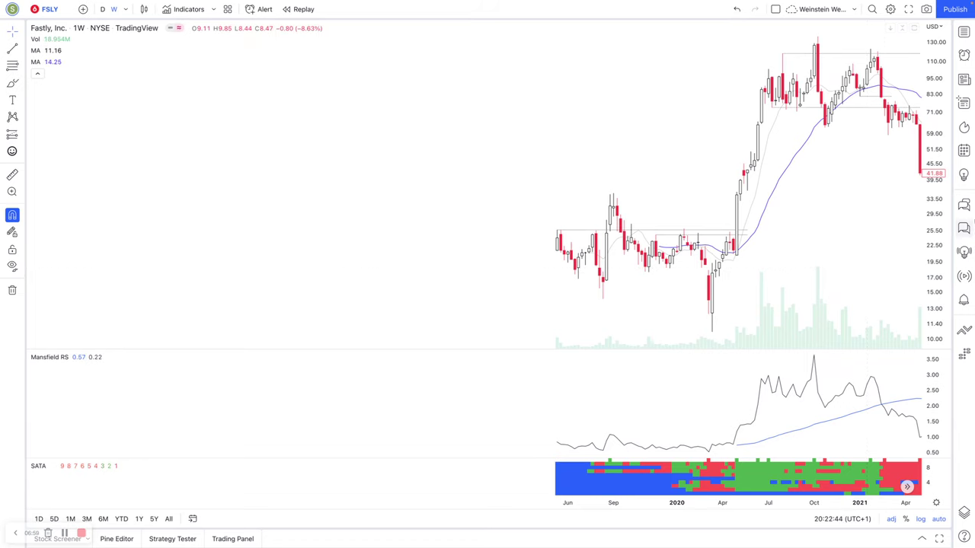
pyautogui.click(906, 485)
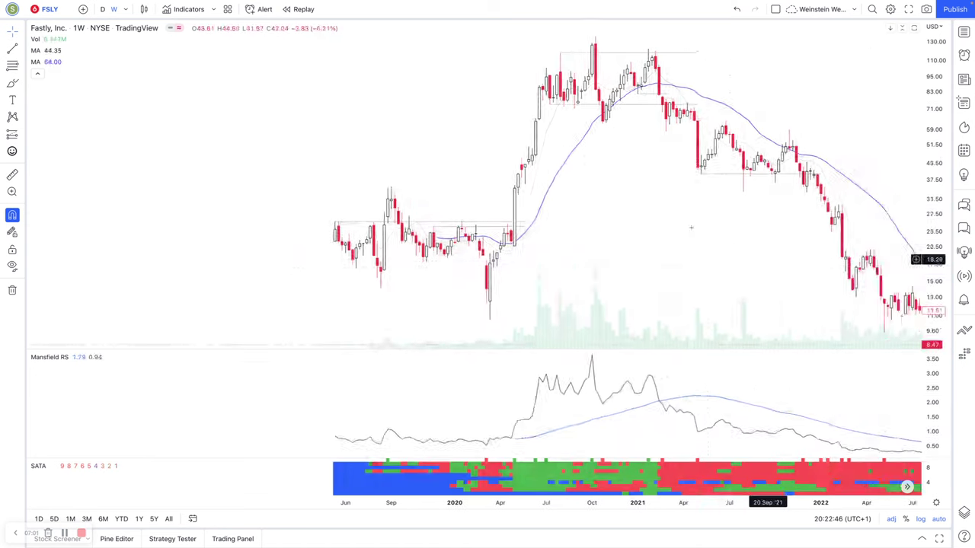
# Load the SHOP weekly chart and mark the late-2021 breakdown week with a vertical line
pyautogui.write('SHOP')
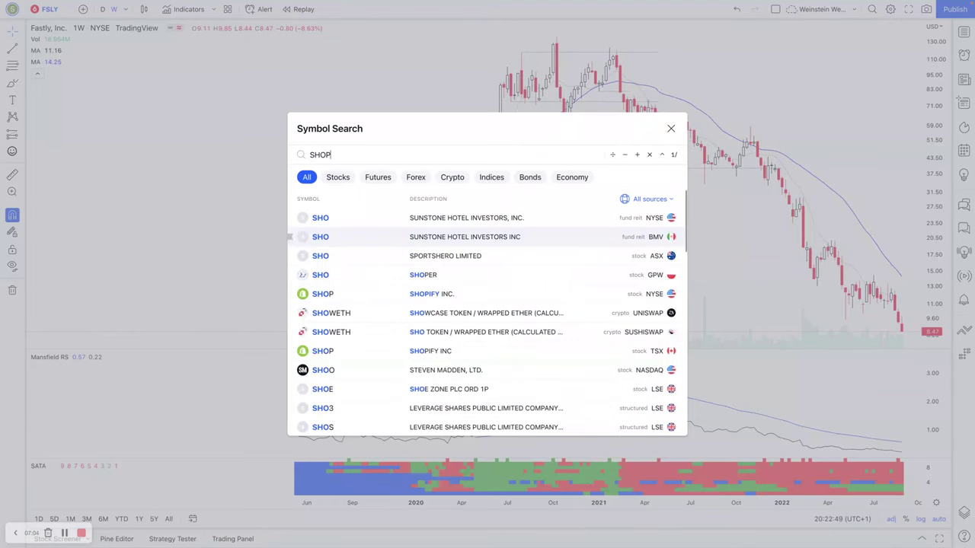
pyautogui.press('Return')
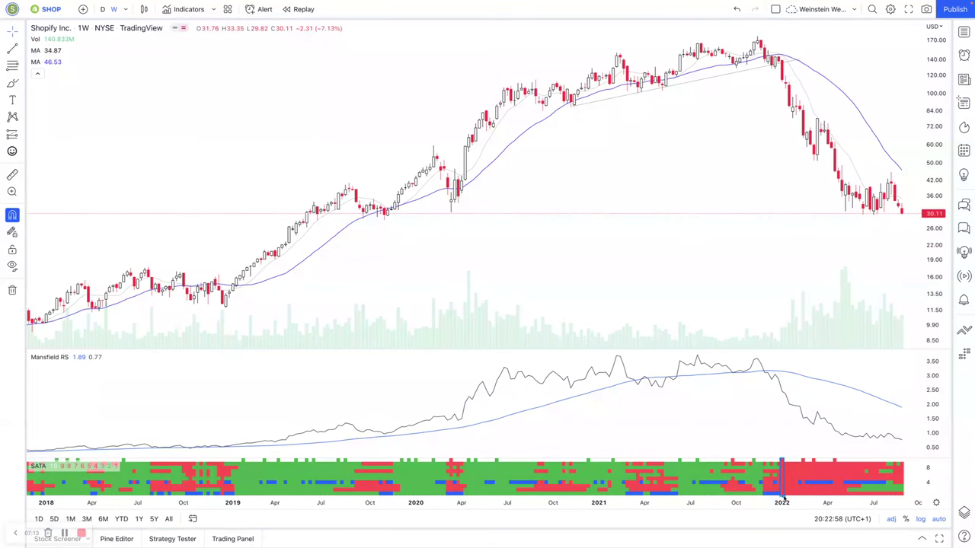
pyautogui.moveTo(781, 457); pyautogui.dragTo(782, 83)
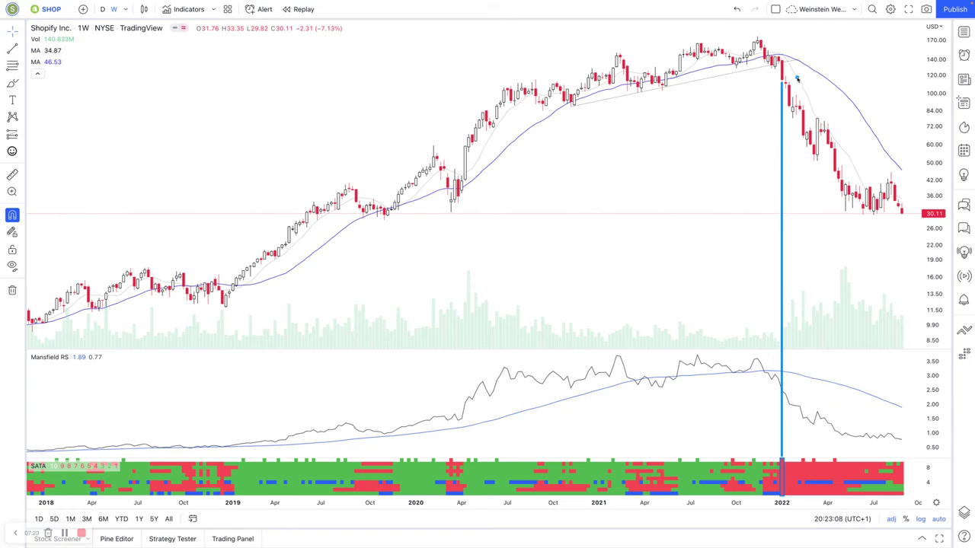
# Draw horizontal lines near 100, a vertical at the early-2019 breakout and a 2018 trend line
pyautogui.click(734, 69)
pyautogui.moveTo(625, 90); pyautogui.dragTo(798, 92)
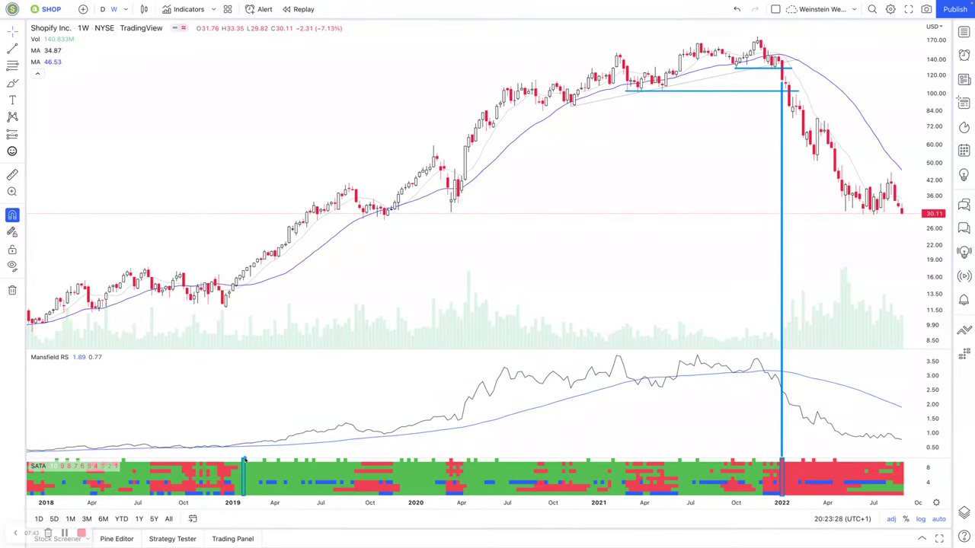
pyautogui.moveTo(242, 454); pyautogui.dragTo(244, 275)
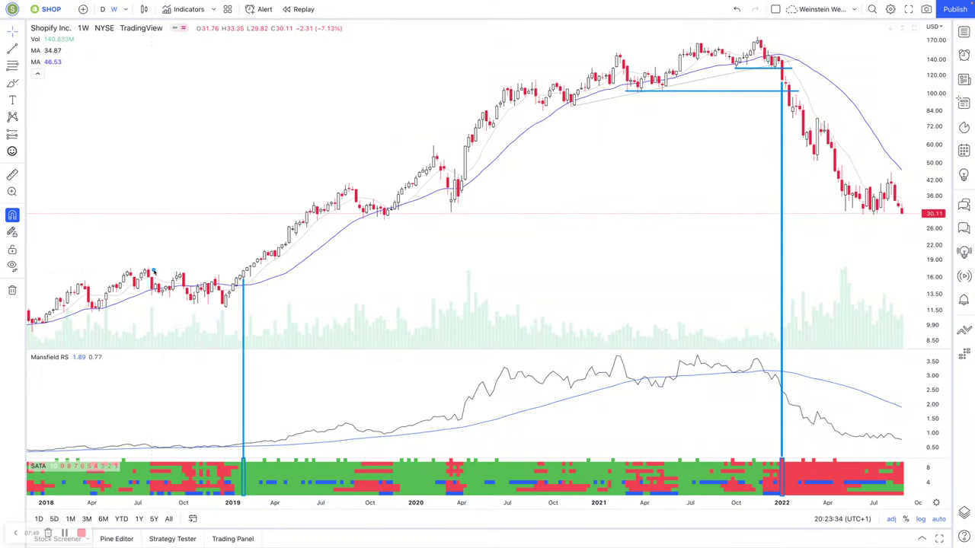
pyautogui.moveTo(137, 267); pyautogui.dragTo(244, 280)
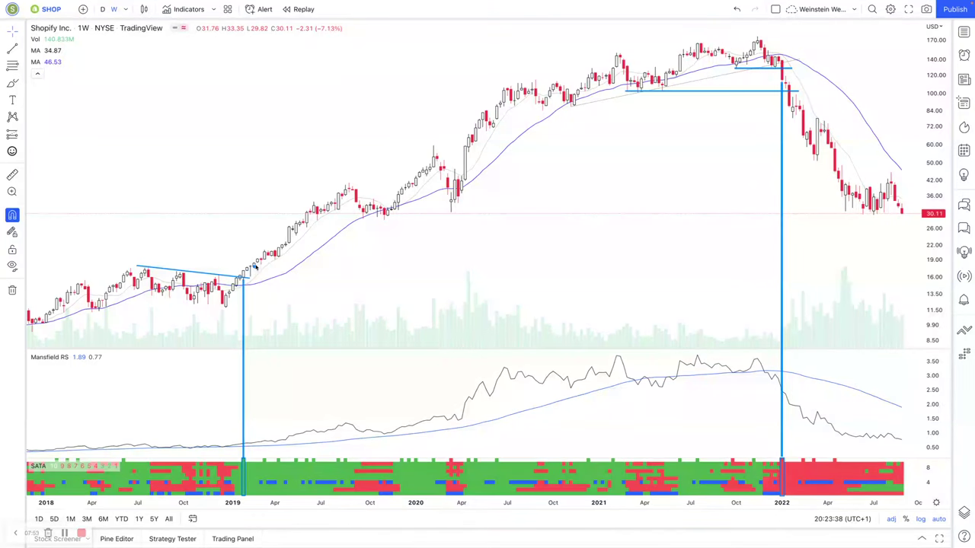
# Remove all drawings from the Shopify chart with Ctrl+Alt+H
pyautogui.hotkey('ctrl', 'alt', 'h')
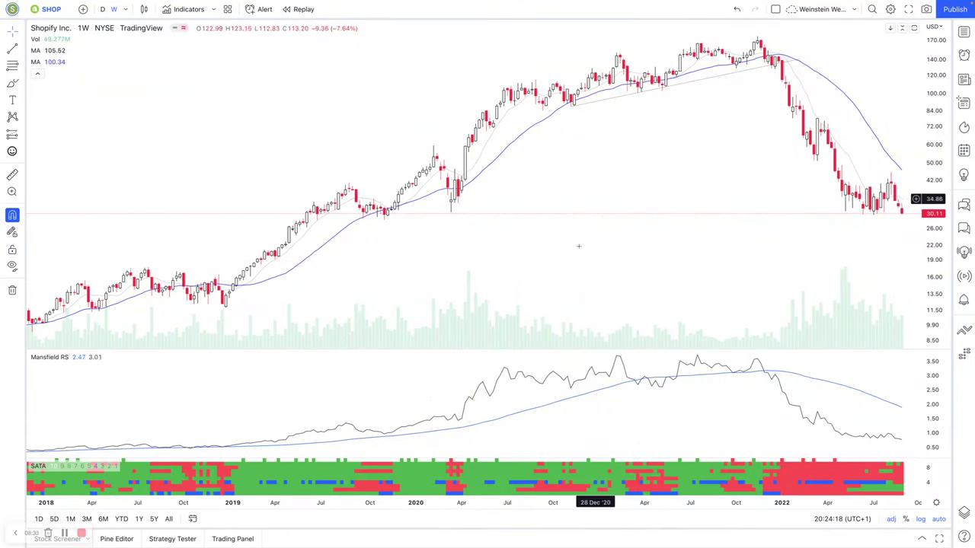
# Load the Chewy (CHWY) weekly chart and box the green SATA stretch from 2020 to early 2021
pyautogui.write('CH')
pyautogui.write('EWY')
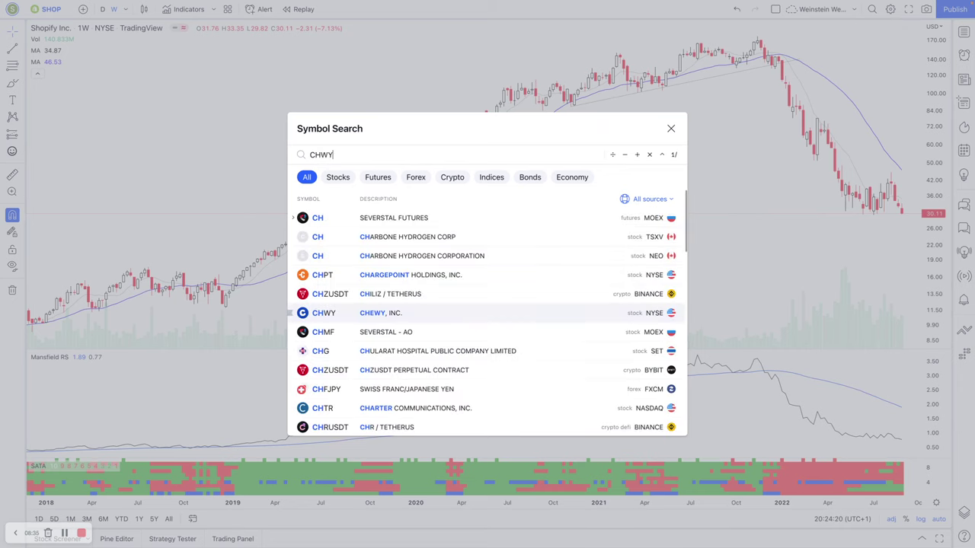
pyautogui.press('Return')
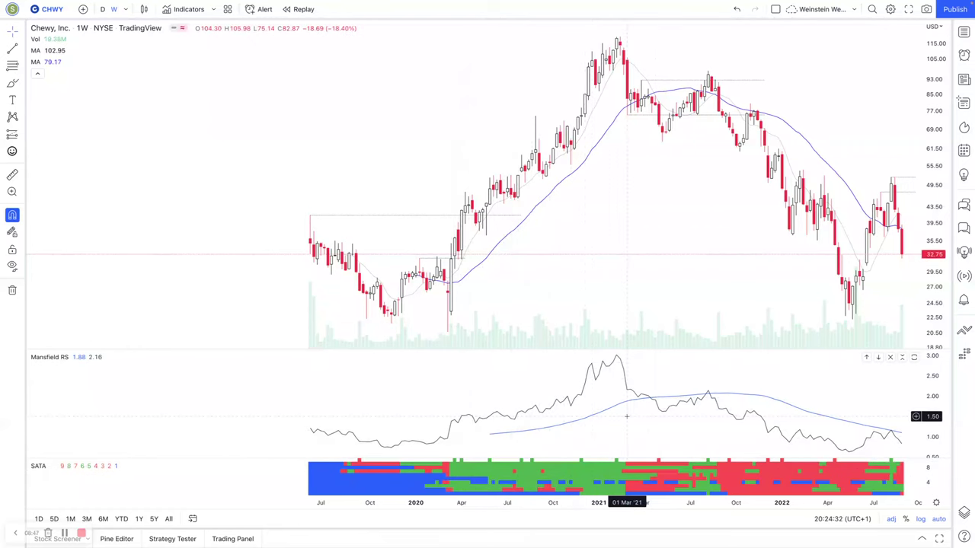
pyautogui.moveTo(449, 459); pyautogui.dragTo(625, 497)
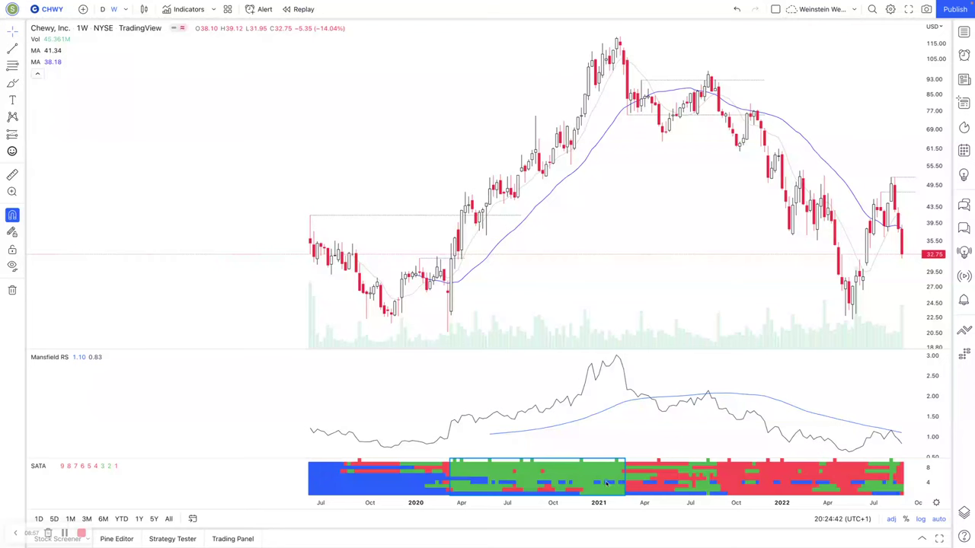
# Box the early-2021 top, the range after it, the spring-2021 pullback and the mid-2021 peak
pyautogui.moveTo(626, 58)
pyautogui.mouseDown()
pyautogui.moveTo(629, 494)
pyautogui.moveTo(631, 481)
pyautogui.mouseUp()
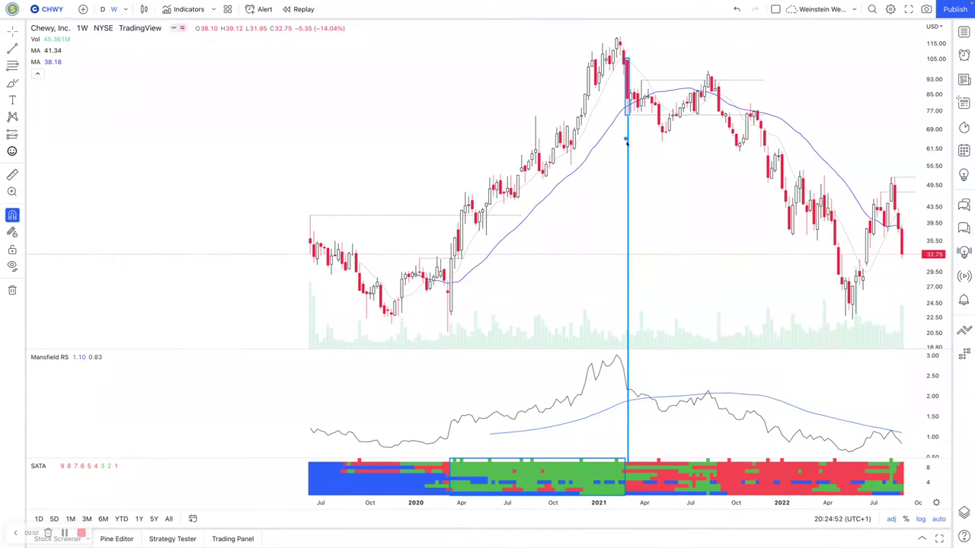
pyautogui.moveTo(624, 115); pyautogui.dragTo(689, 116)
pyautogui.moveTo(656, 141); pyautogui.dragTo(671, 115)
pyautogui.moveTo(705, 91); pyautogui.dragTo(714, 72)
# Mark September 2021 with a vertical box from SATA up to price and box its candle
pyautogui.moveTo(728, 461); pyautogui.dragTo(733, 496)
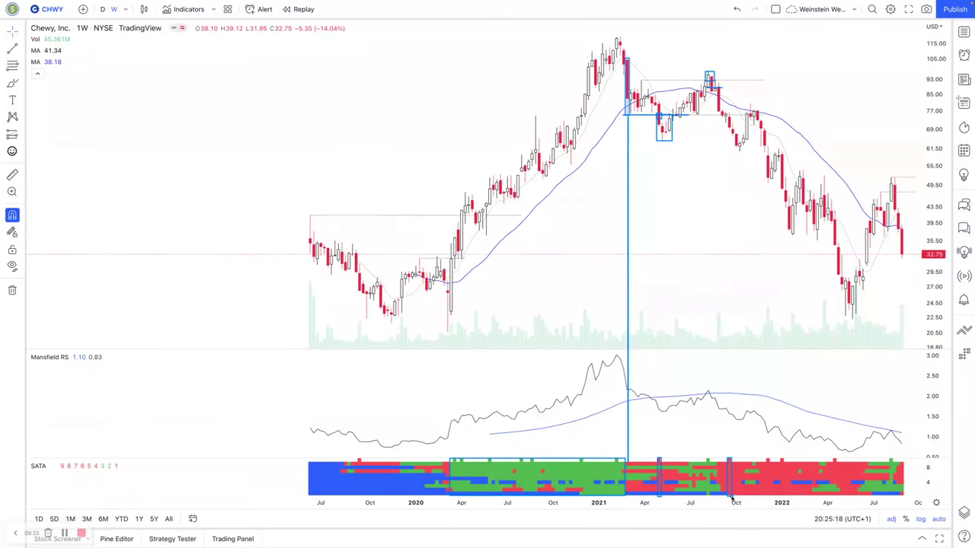
pyautogui.moveTo(729, 460); pyautogui.dragTo(728, 127)
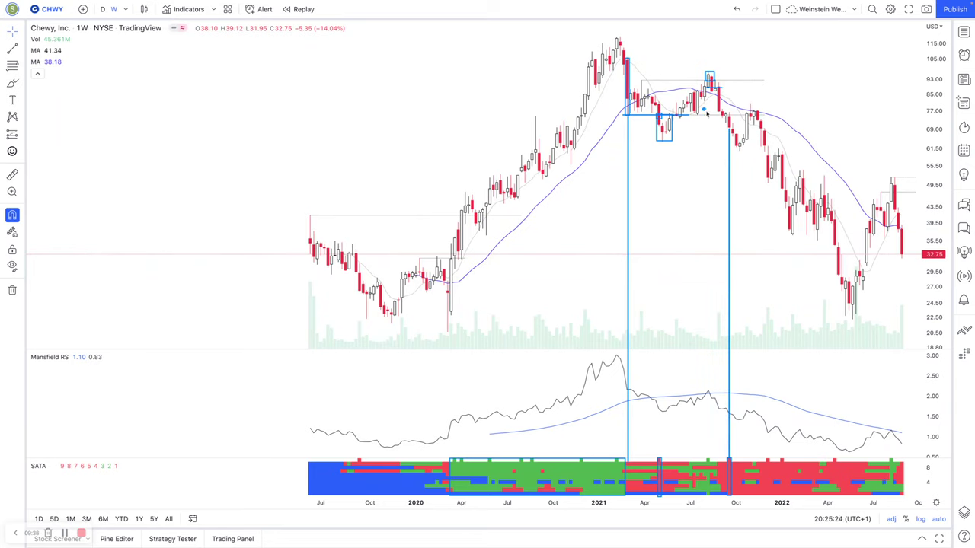
pyautogui.moveTo(720, 113); pyautogui.dragTo(727, 120)
# Add vertical markers at the March 2020 breakout and summer-2022 high, then start removing the blue annotations
pyautogui.moveTo(454, 237)
pyautogui.mouseDown()
pyautogui.moveTo(445, 461)
pyautogui.moveTo(456, 461)
pyautogui.mouseUp()
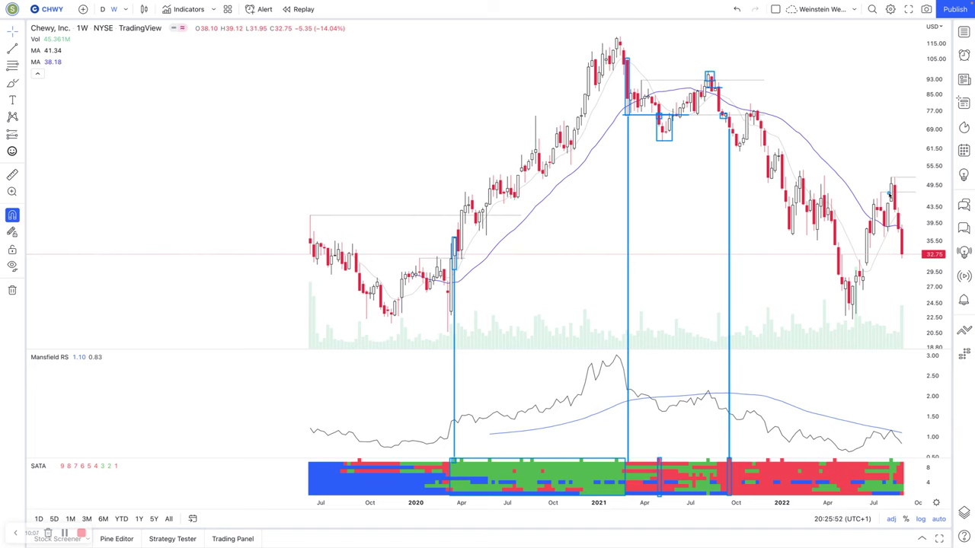
pyautogui.moveTo(890, 178); pyautogui.dragTo(893, 461)
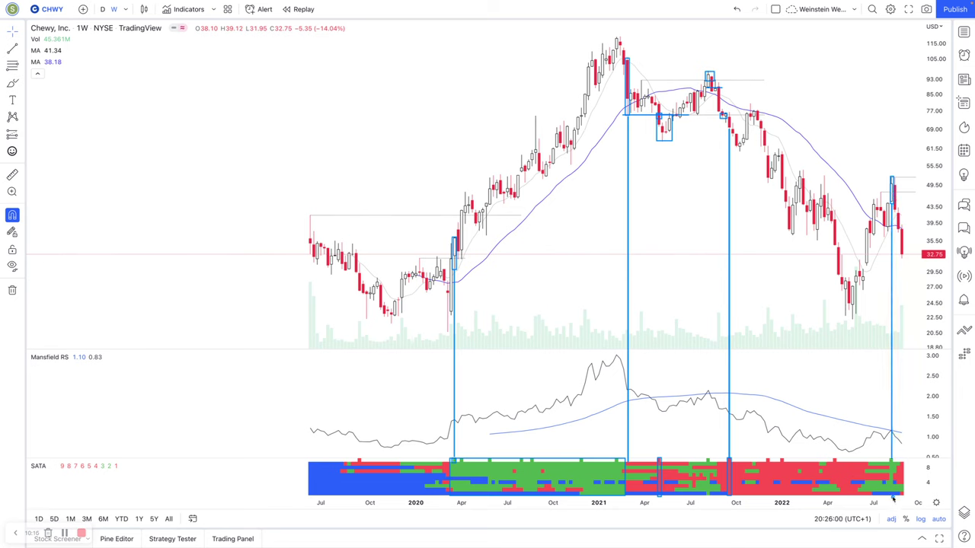
pyautogui.moveTo(889, 200); pyautogui.dragTo(900, 202)
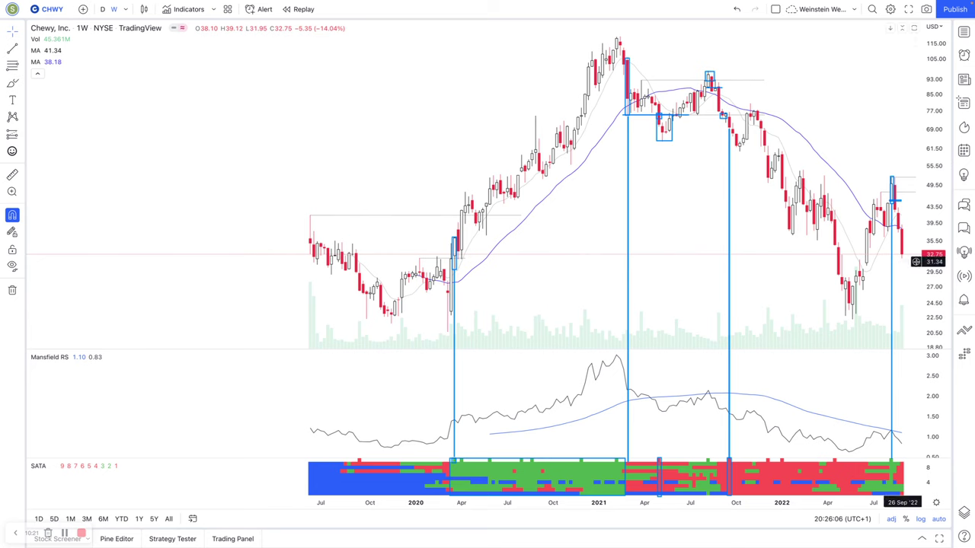
pyautogui.press('Delete')
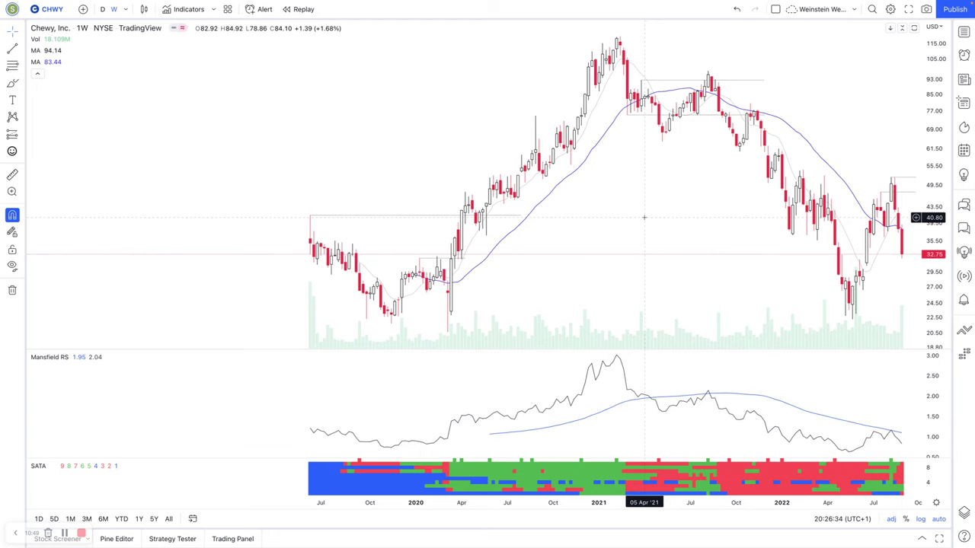
# Switch to the saved TAN layout with weekly, daily and 2-hour charts
pyautogui.hotkey('ctrl', 'Tab')
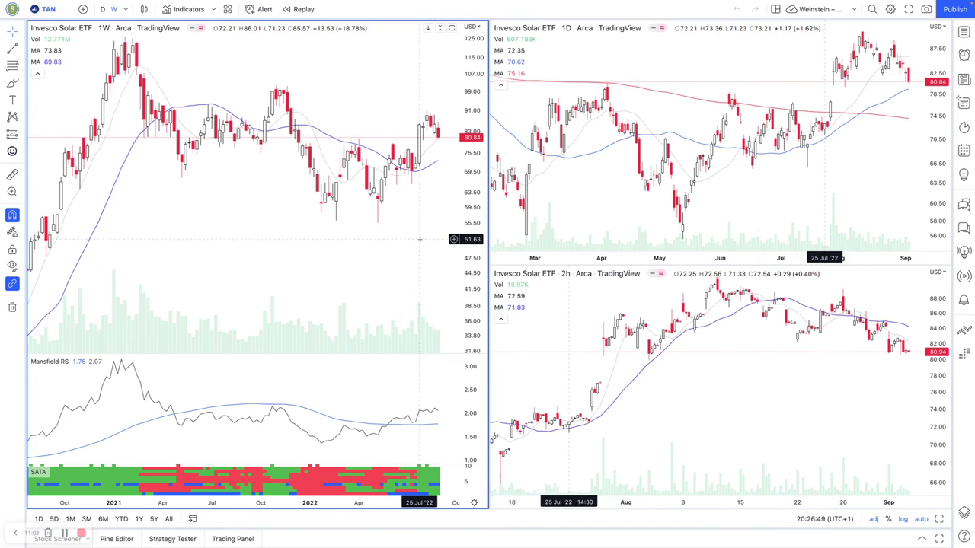
pyautogui.moveTo(357, 139); pyautogui.dragTo(460, 139)
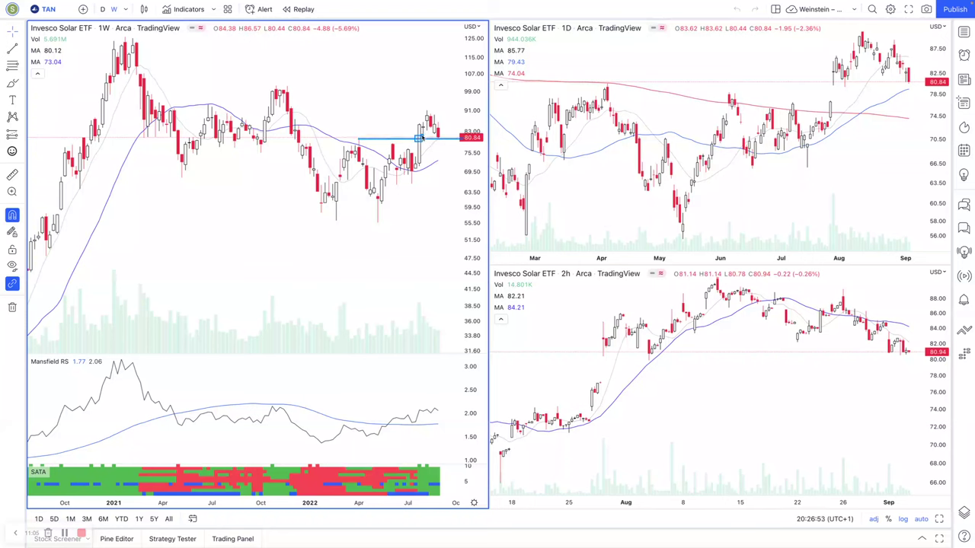
pyautogui.moveTo(419, 152); pyautogui.dragTo(421, 500)
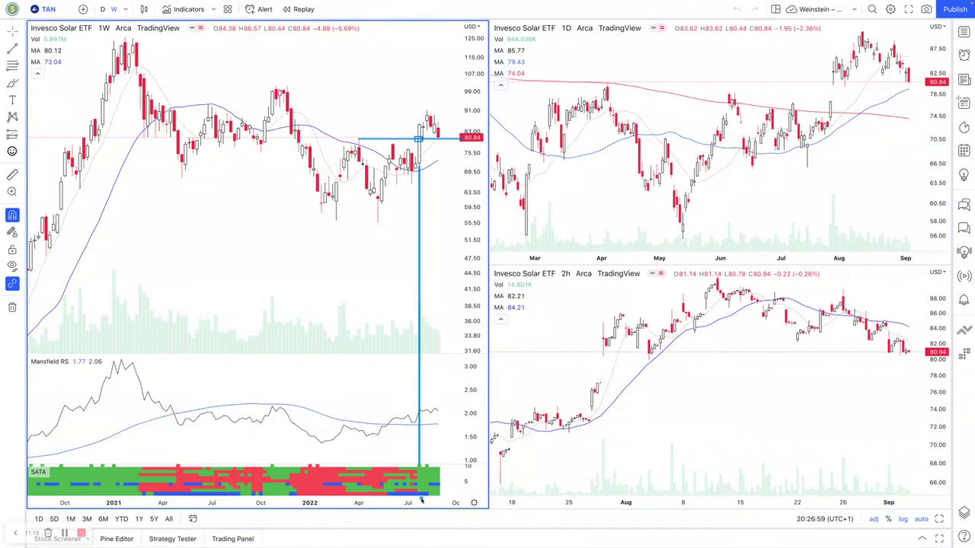
pyautogui.click(407, 417)
pyautogui.moveTo(418, 465); pyautogui.dragTo(421, 498)
pyautogui.moveTo(830, 88)
pyautogui.mouseDown()
pyautogui.moveTo(837, 59)
pyautogui.moveTo(933, 85)
pyautogui.moveTo(923, 83)
pyautogui.mouseUp()
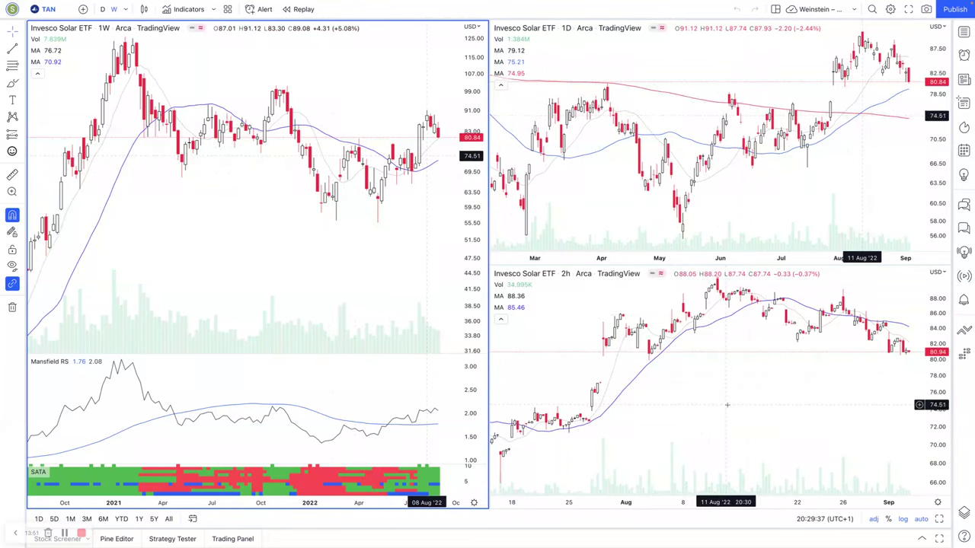
pyautogui.write('78')
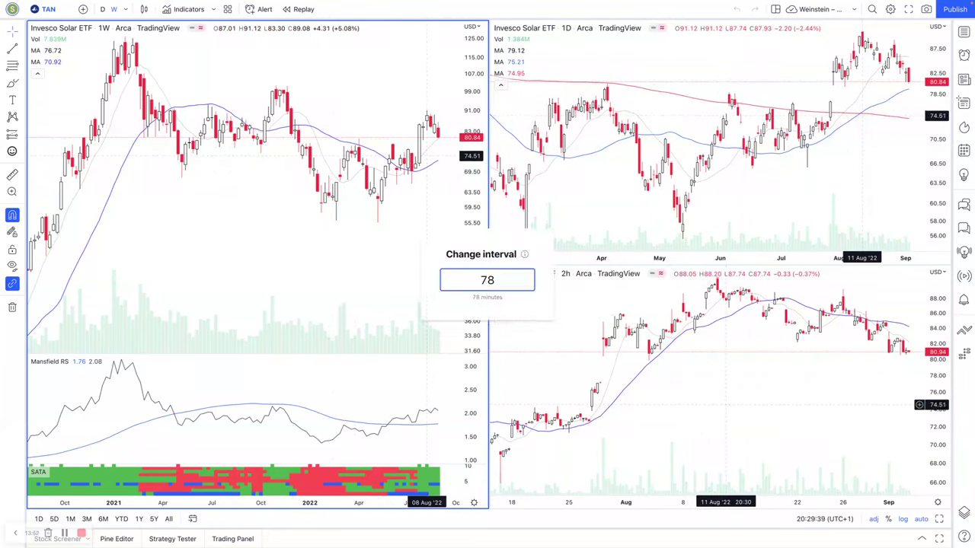
pyautogui.press('Return')
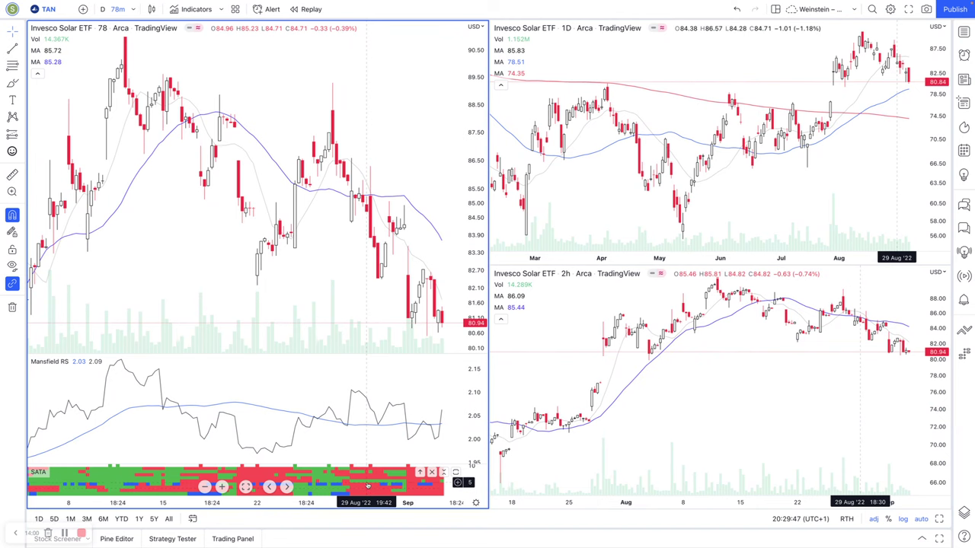
pyautogui.write('195')
pyautogui.press('Return')
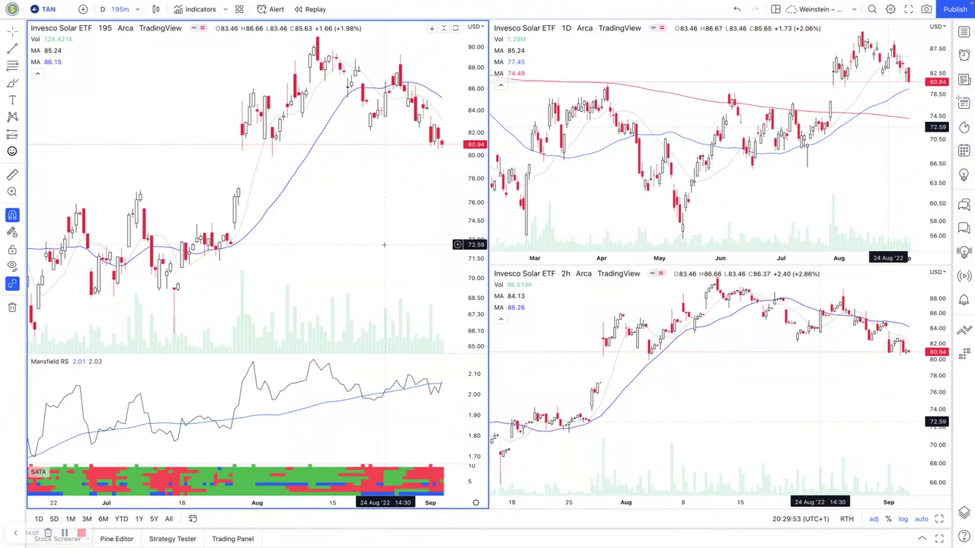
pyautogui.write('ni')
pyautogui.press('BackSpace')
pyautogui.press('BackSpace')
pyautogui.press('Escape')
pyautogui.write('1w')
pyautogui.press('Return')
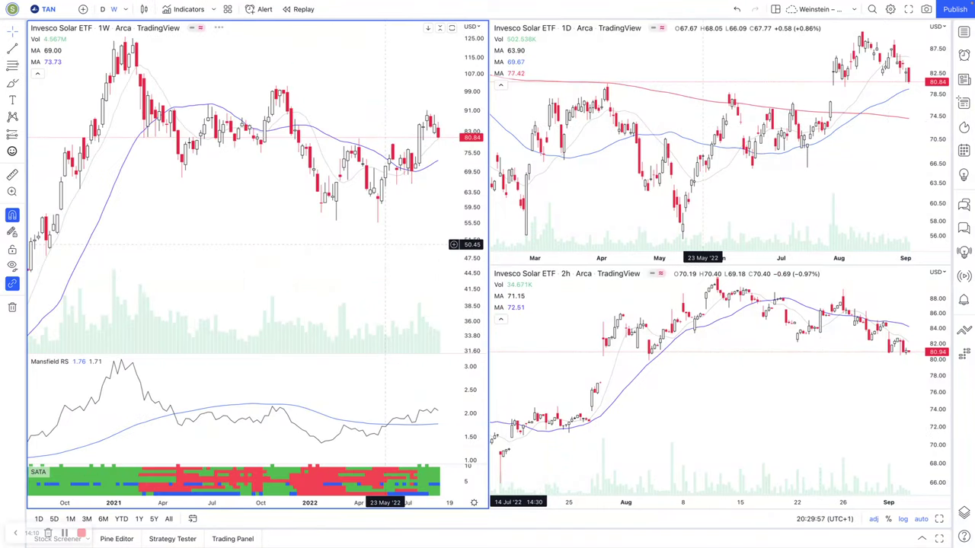